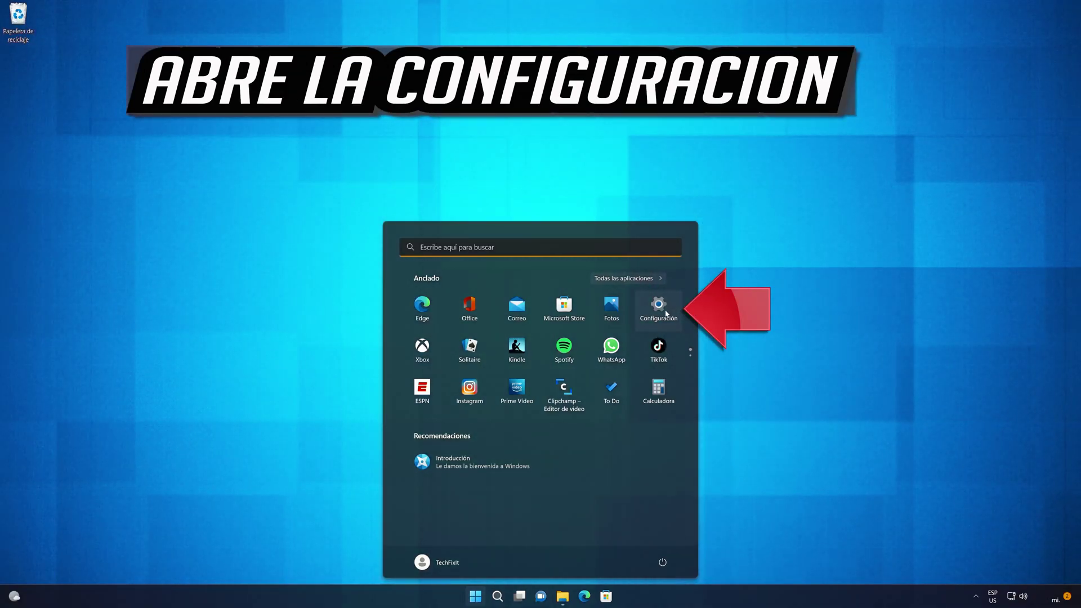
- Run the Windows Update troubleshooter from the system's other troubleshooters, close Settings, and answer that the problem was solved
click(665, 313)
scroll(647, 320, down, 5)
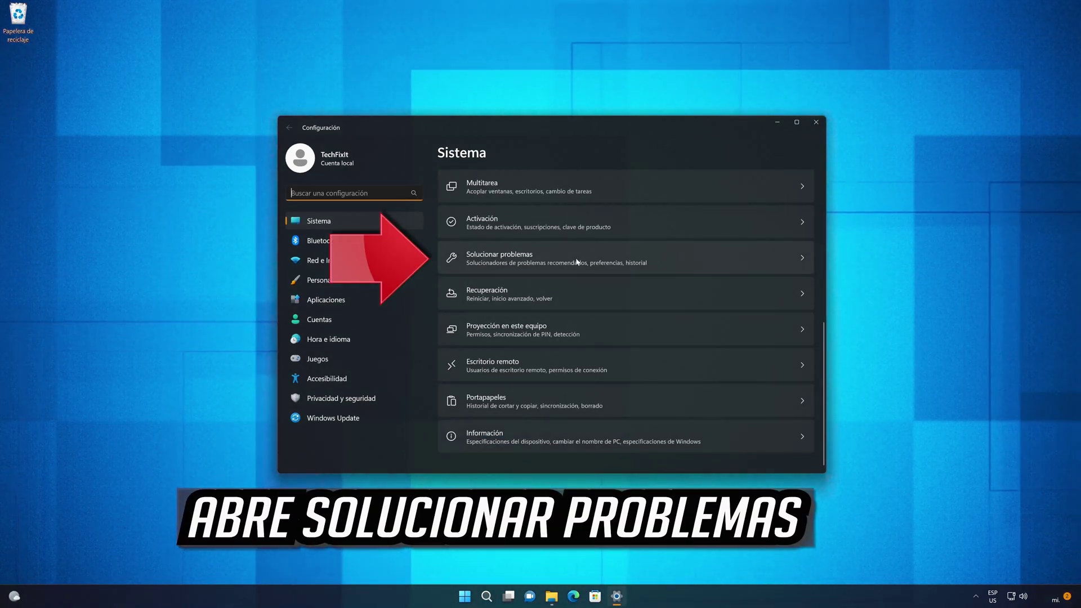
click(577, 262)
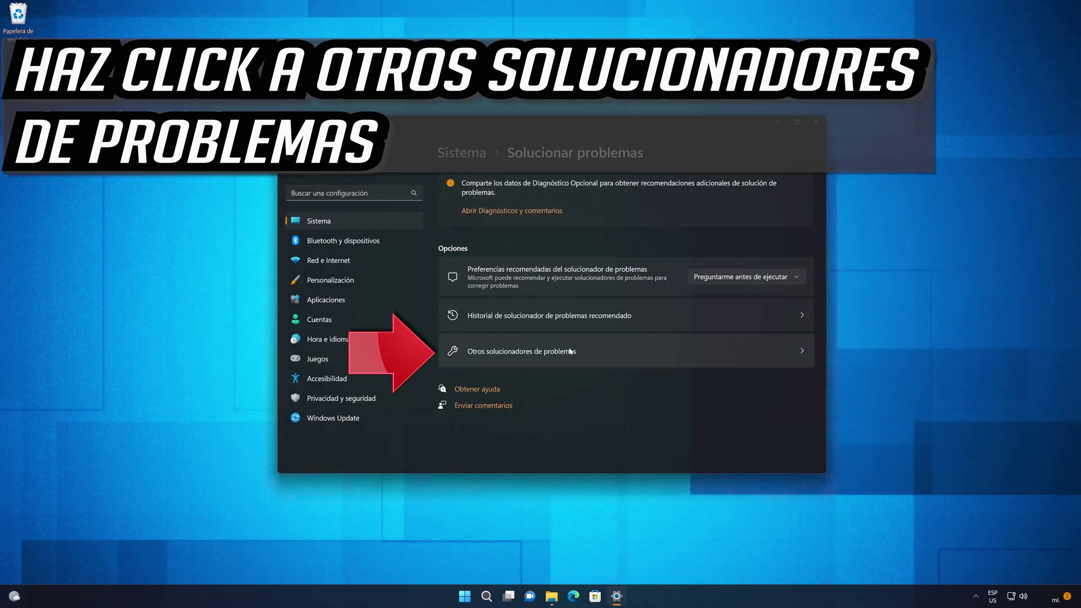
click(535, 355)
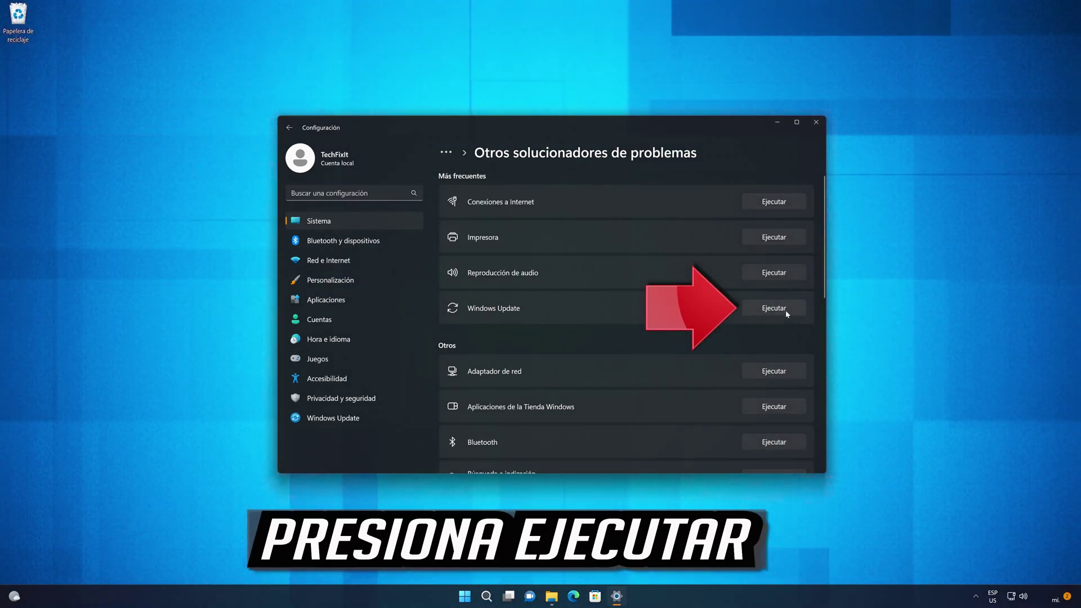
click(786, 311)
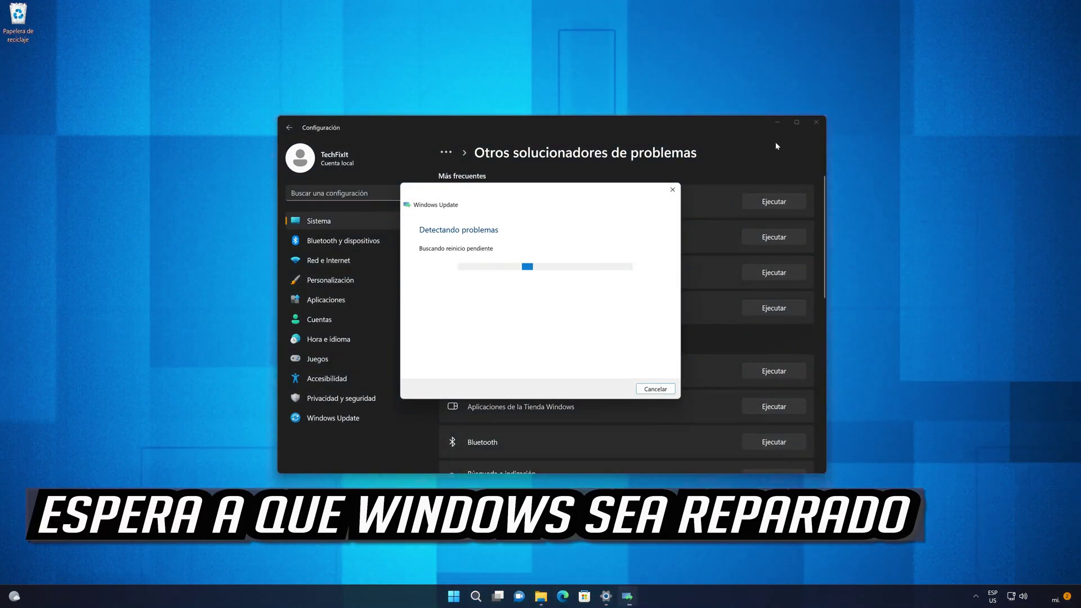
click(813, 124)
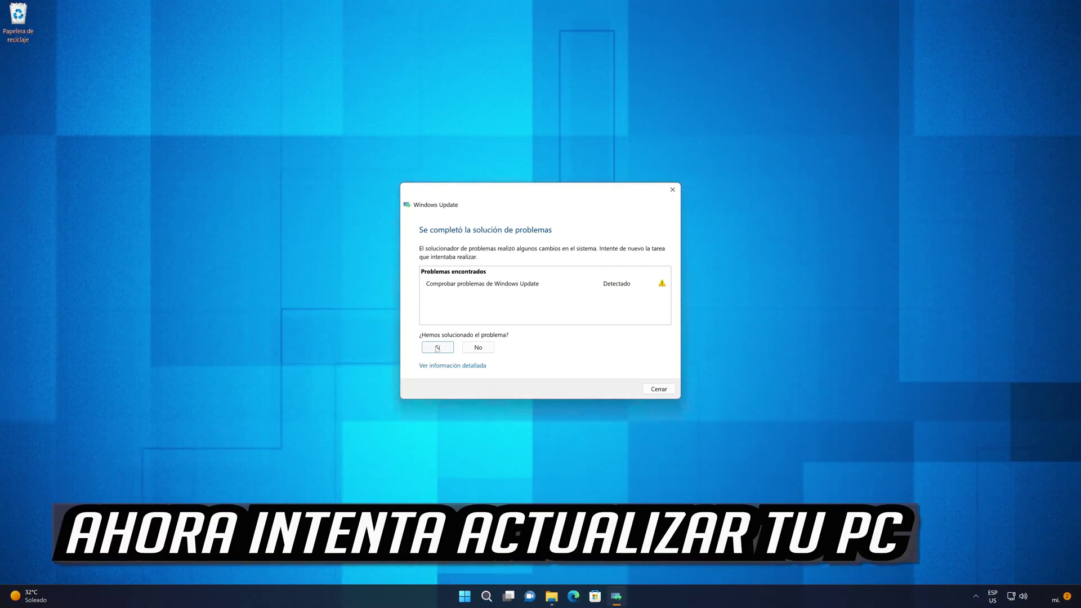
click(437, 348)
- Open the Windows Update page in Settings and check for updates
key(super)
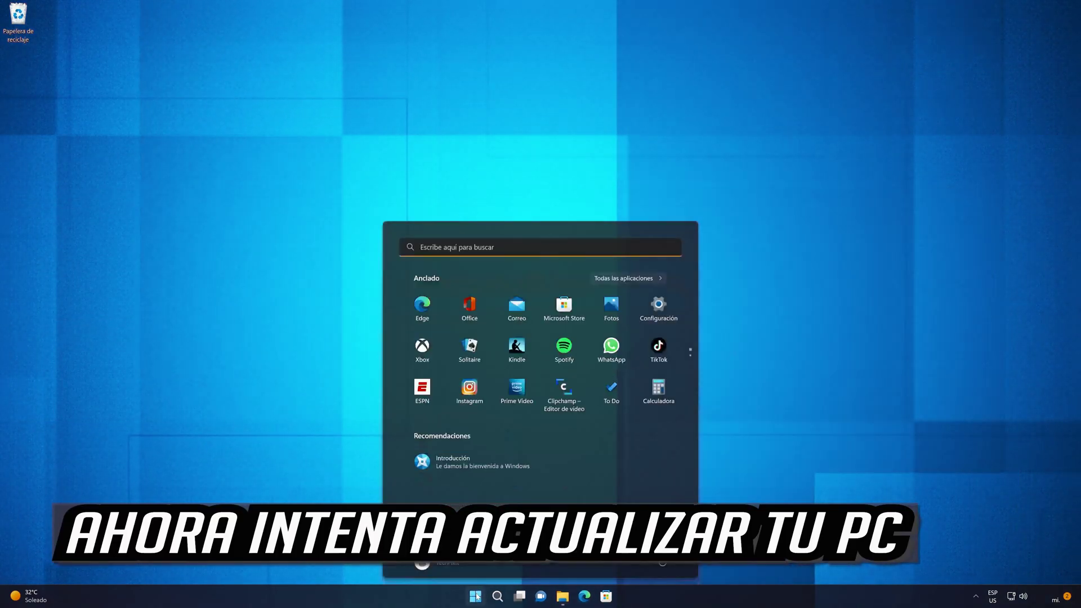
click(658, 306)
click(334, 418)
click(740, 195)
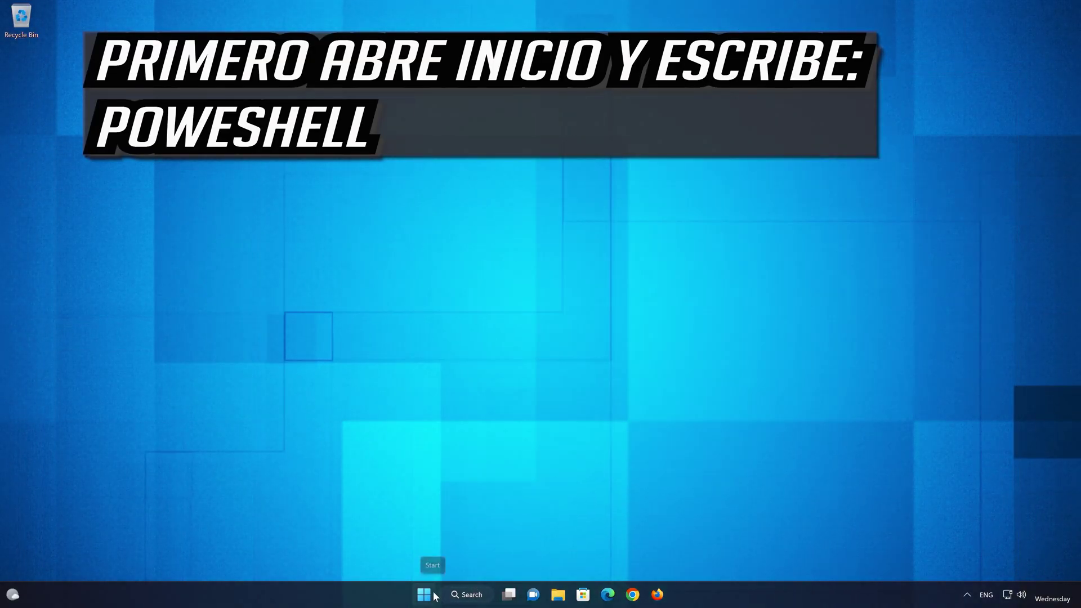
- Search for PowerShell, run Windows PowerShell as administrator, and allow it to make changes to the device
click(433, 596)
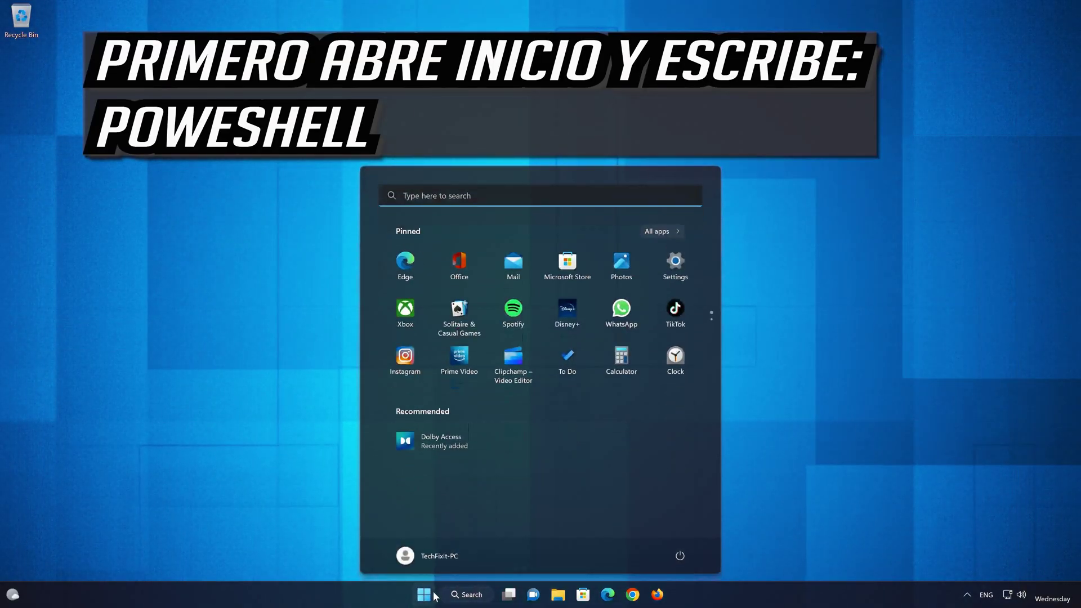
text(power)
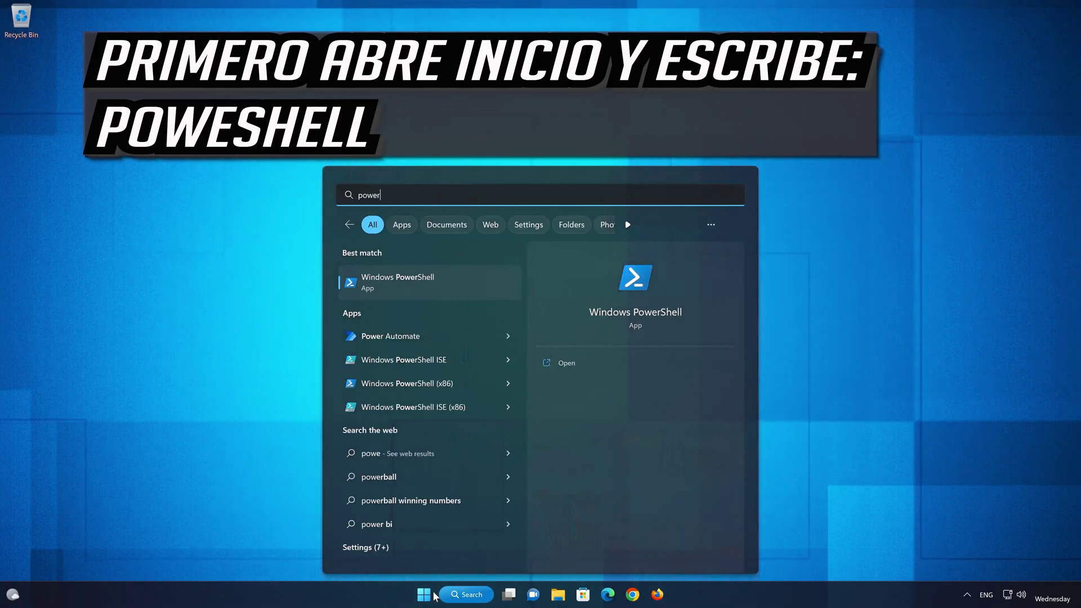
text(shll)
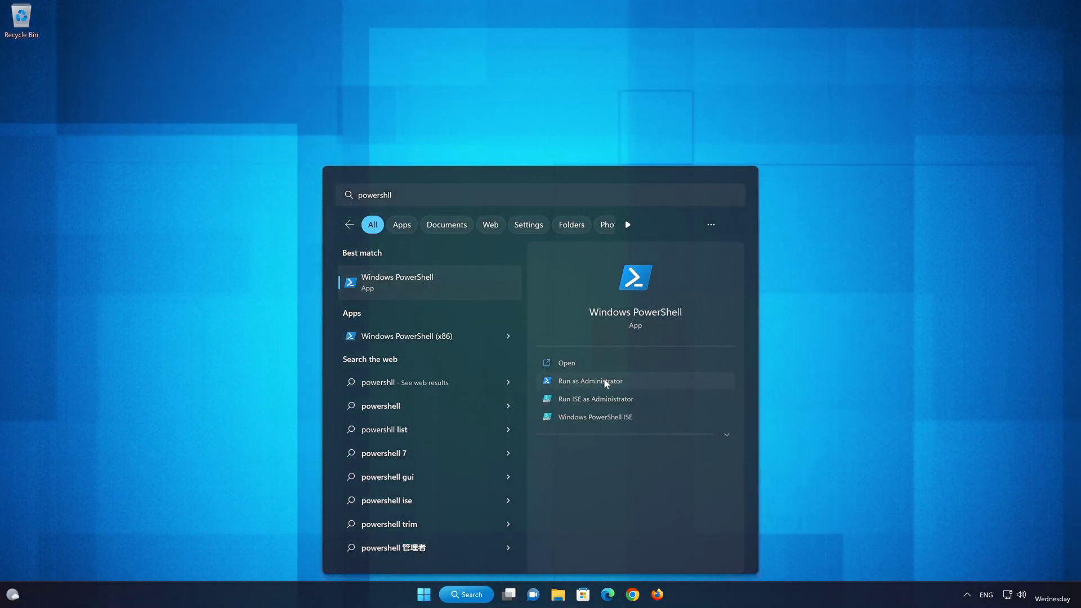
click(606, 381)
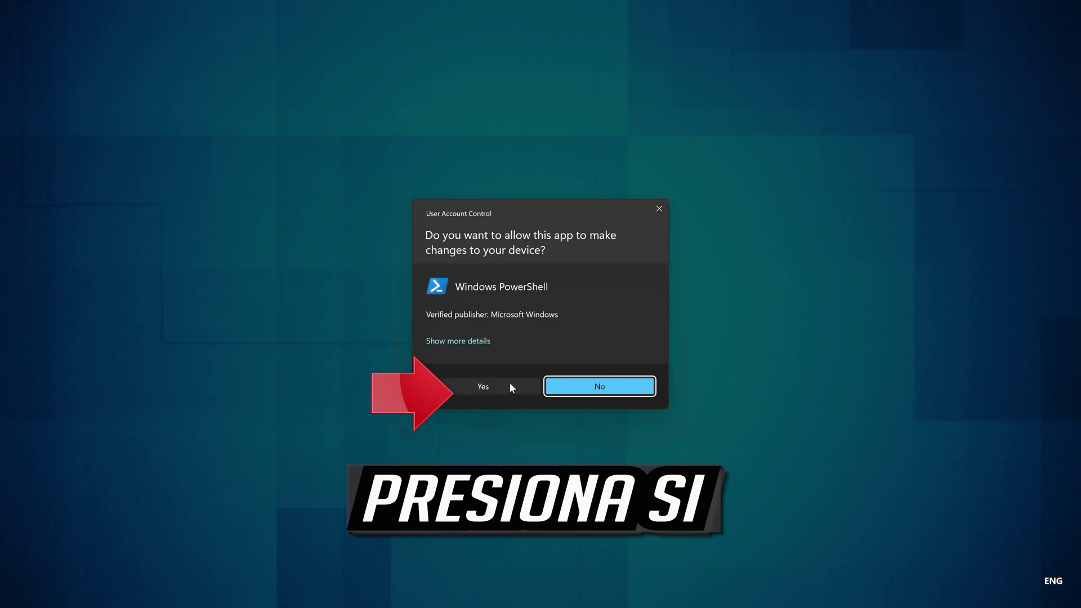
click(493, 390)
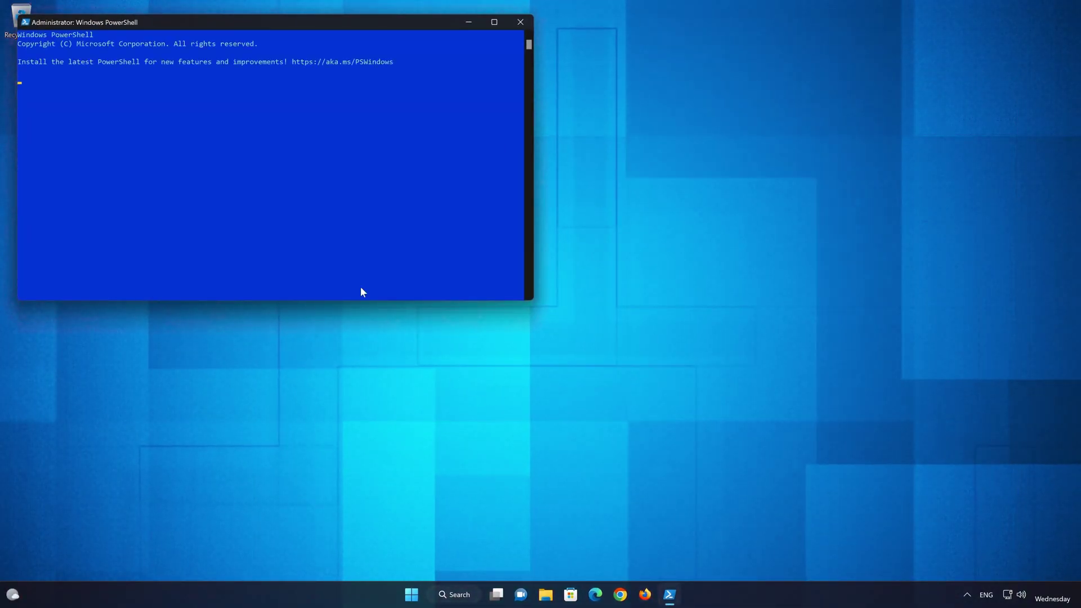
- Run "Dism /Online /Cleanup-Image /RestoreHealth" in PowerShell and close the session with "exit" once the repair completes
drag(295, 26, 582, 140)
text(Dism)
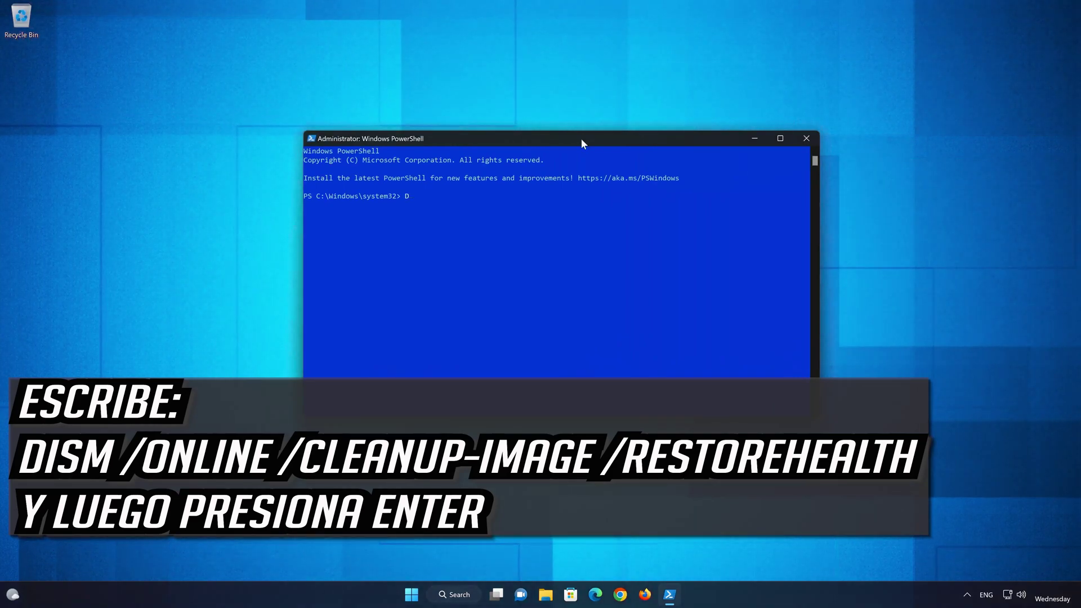
text( /Online)
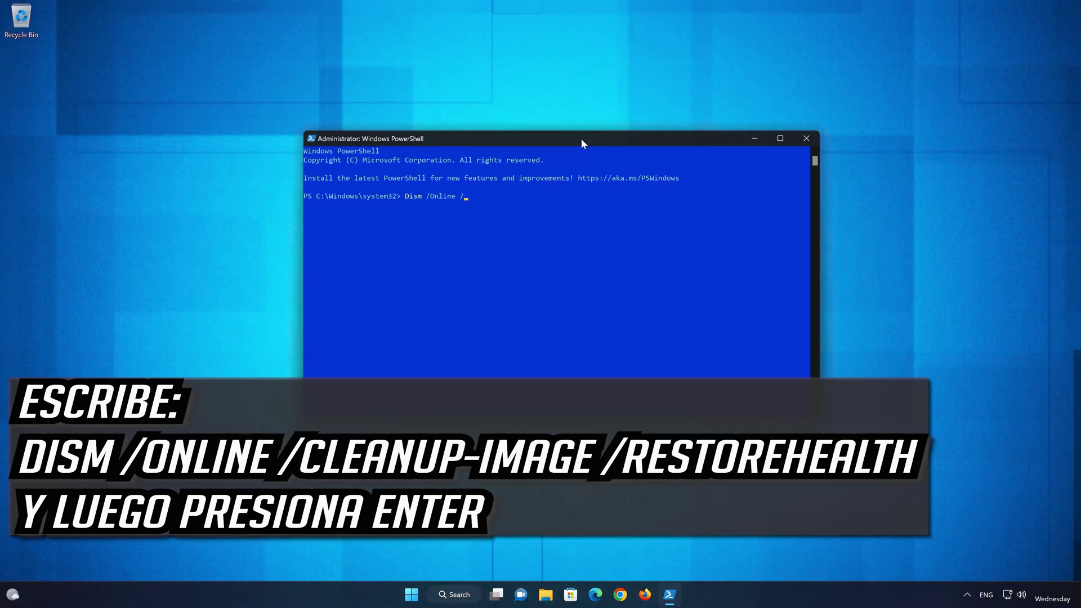
text( /Cleanup-)
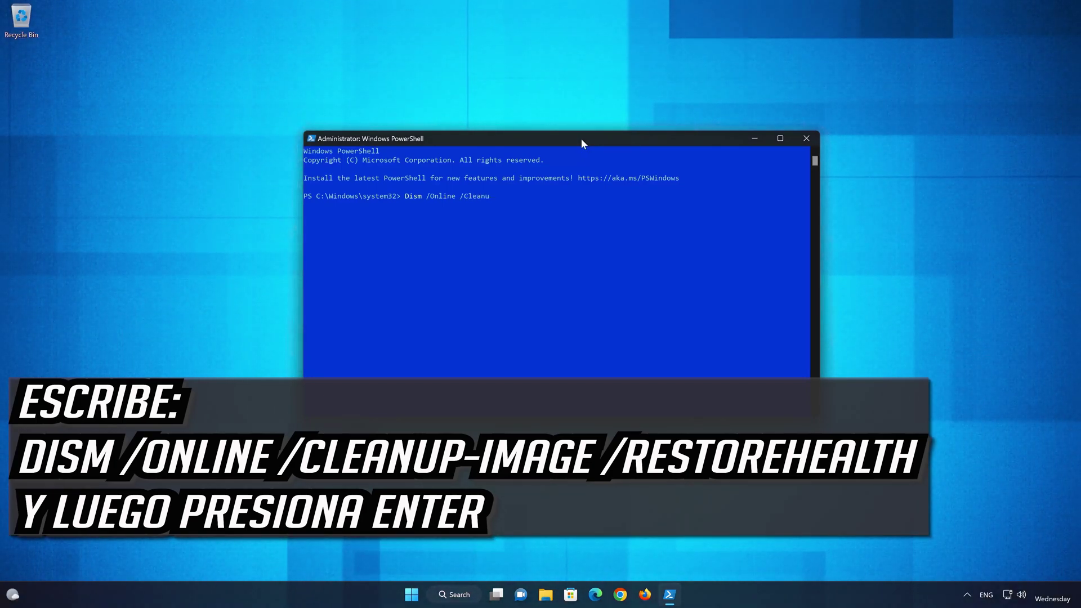
text(Imag)
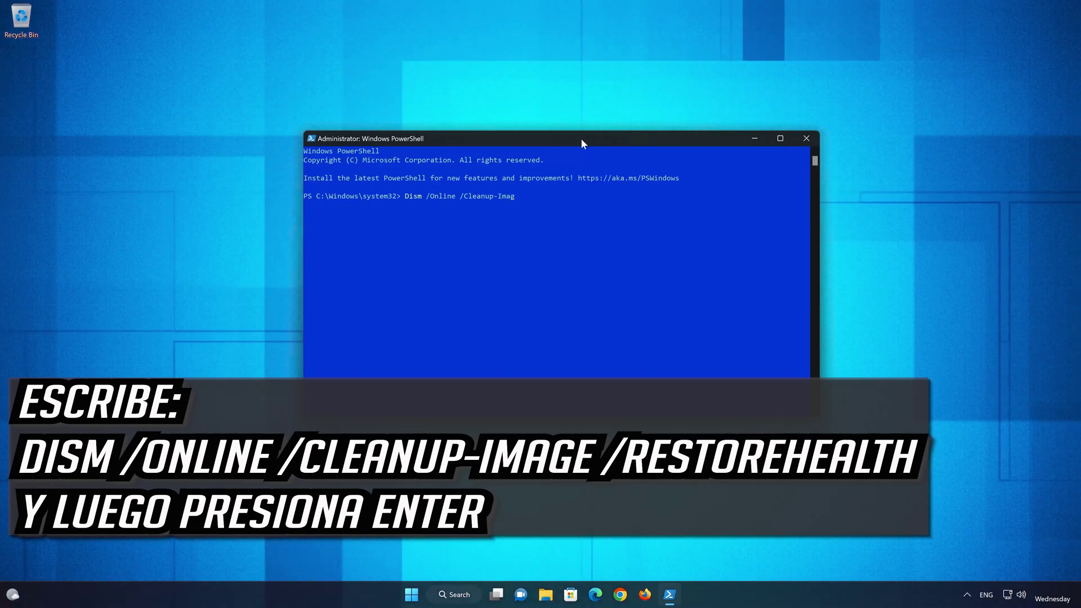
text(e /RestoreHealth)
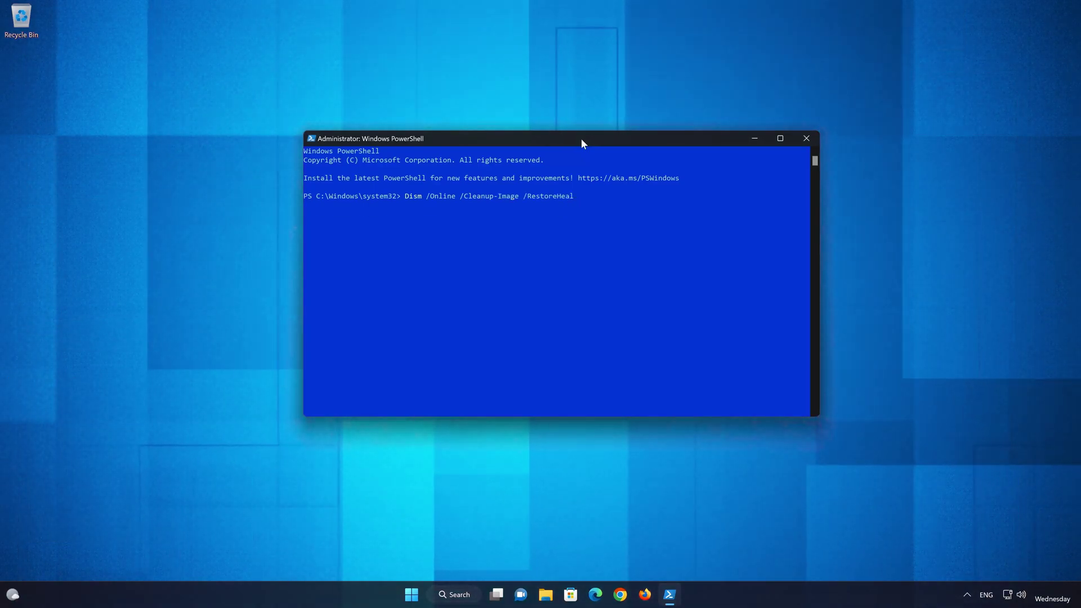
key(Return)
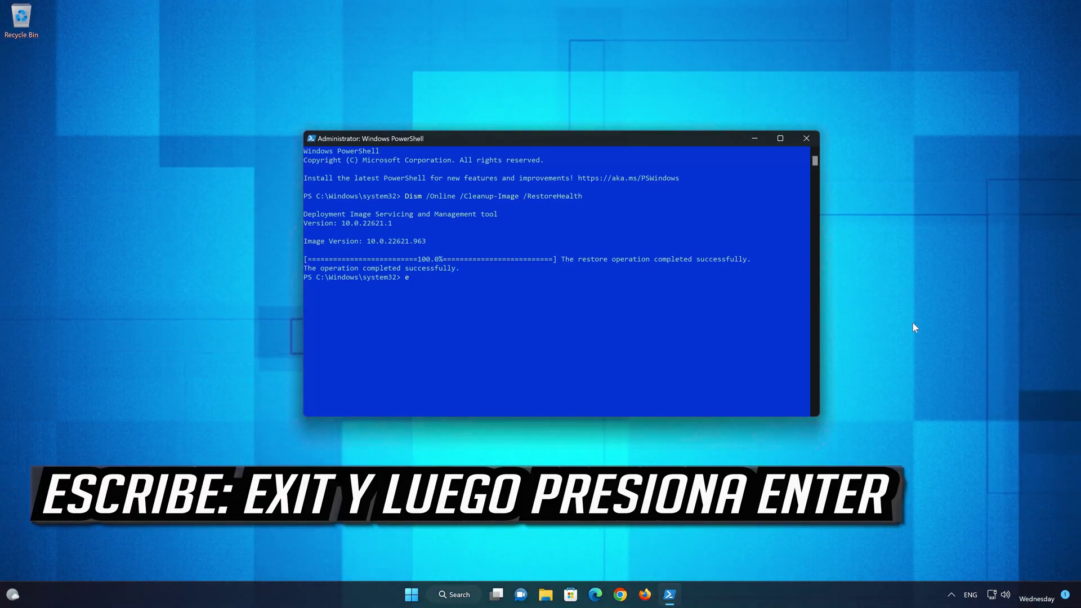
text(exit)
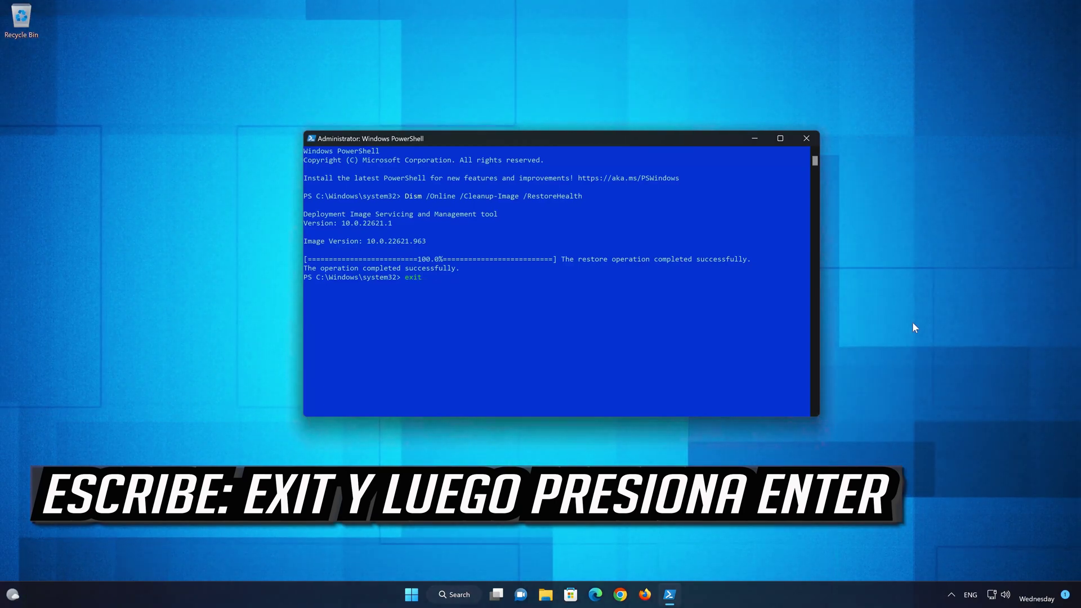
key(Return)
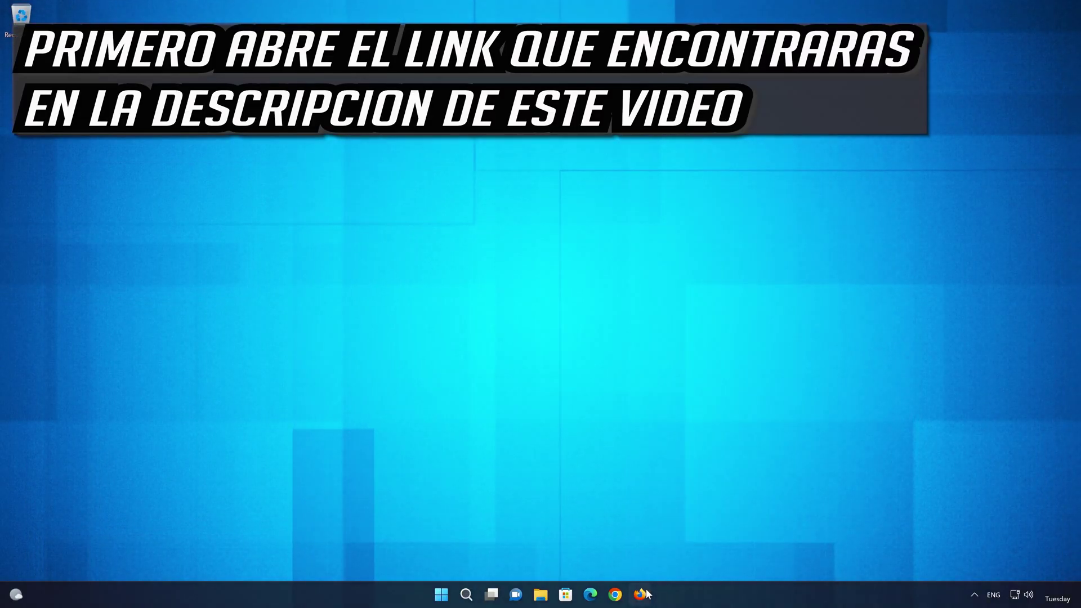
click(642, 585)
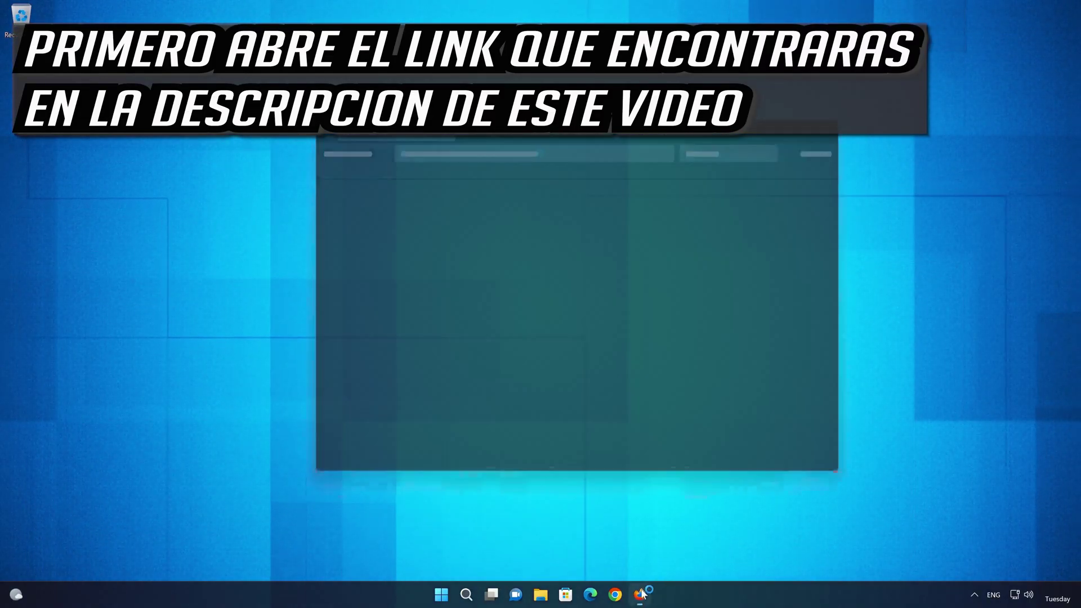
right_click(506, 146)
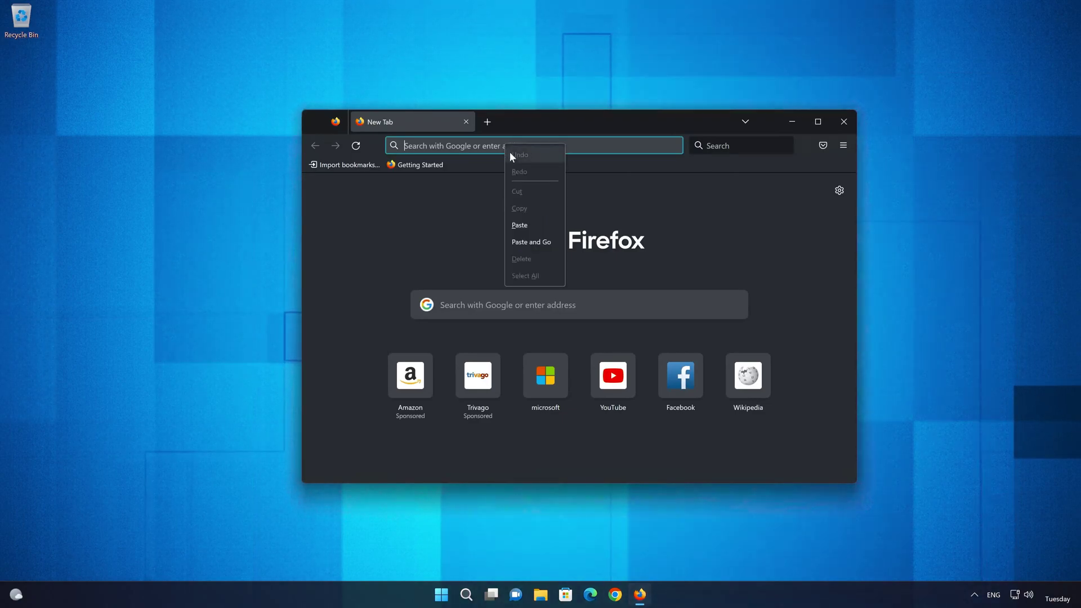
click(535, 242)
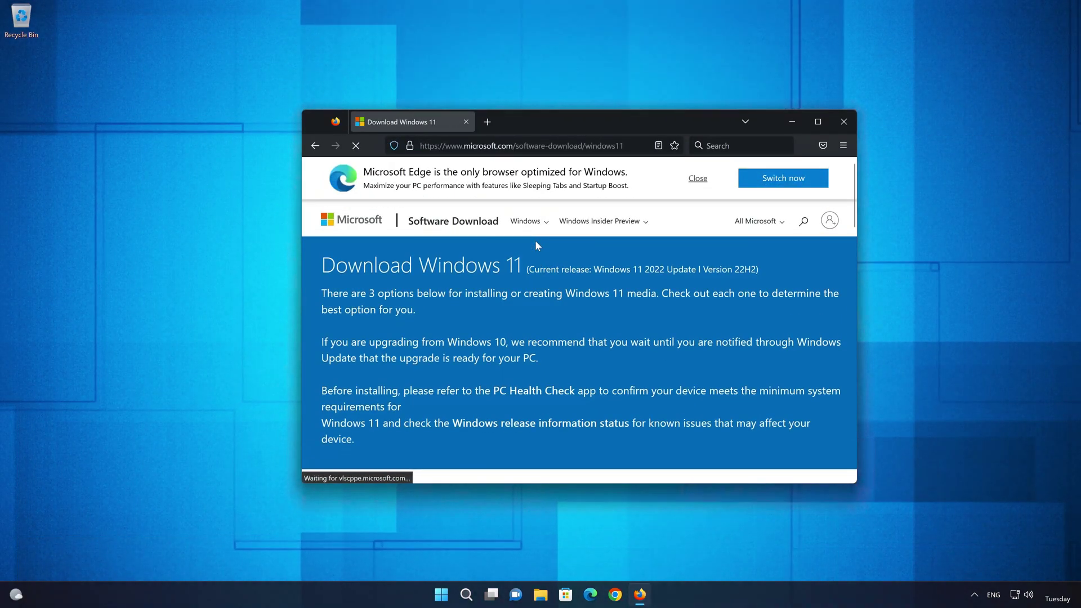
scroll(537, 245, down, 7)
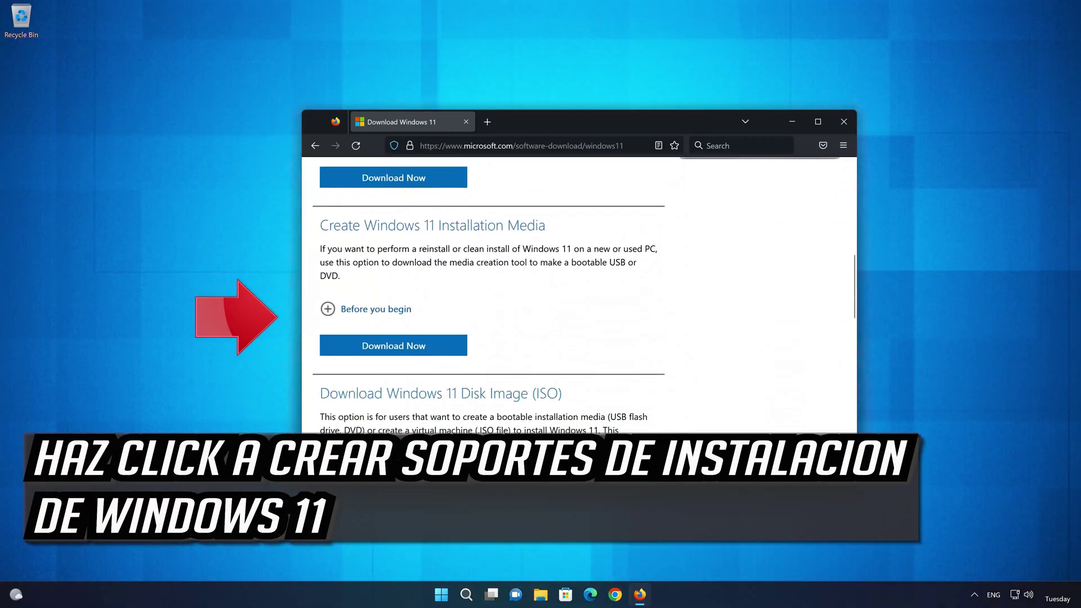
click(413, 348)
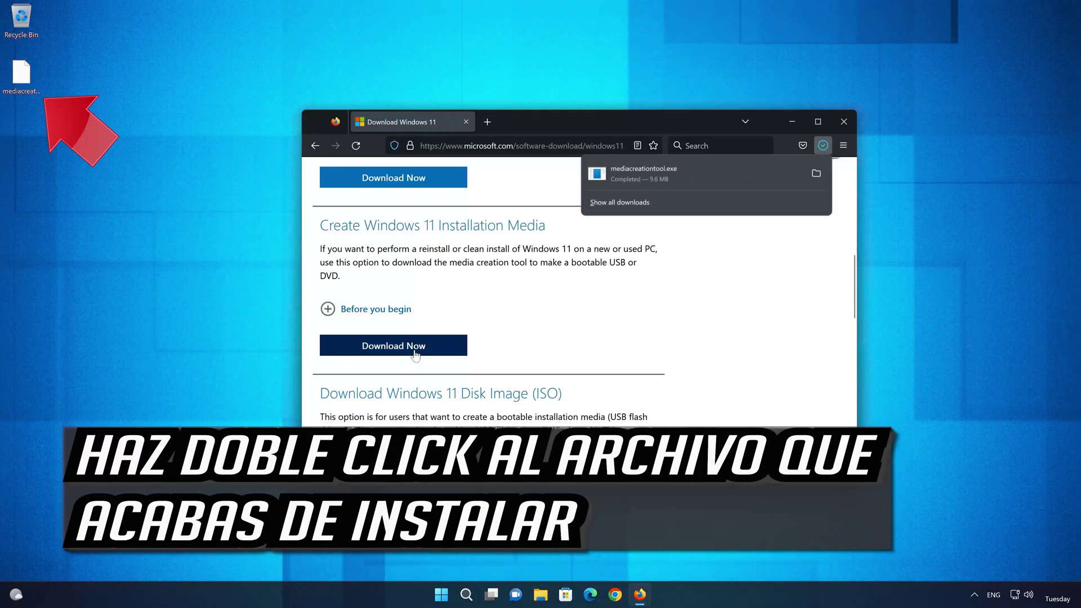
click(839, 120)
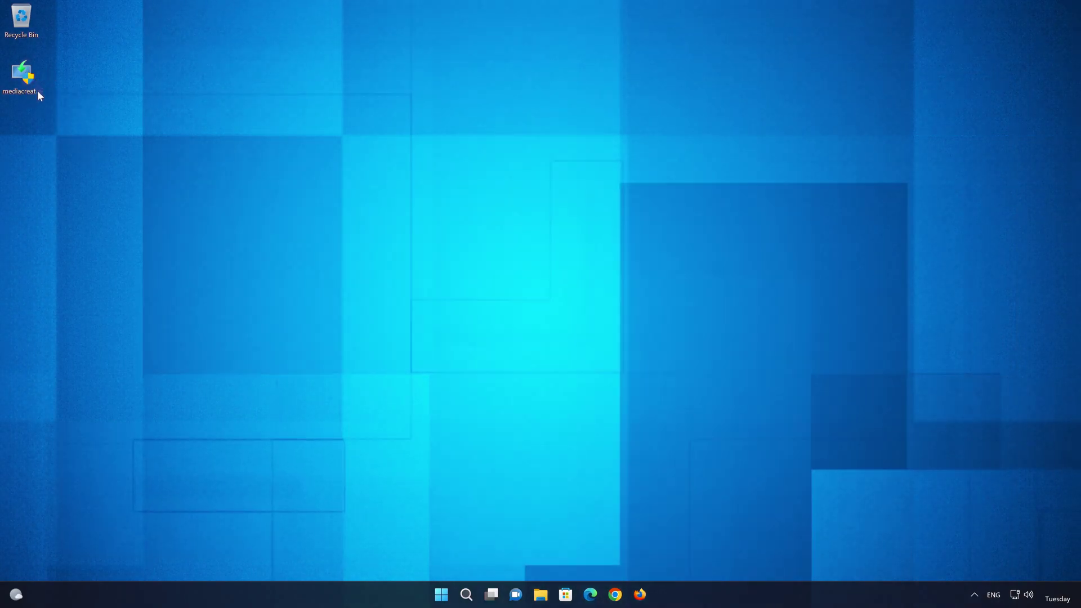
- Launch the downloaded mediacreationtool.exe from the desktop with permission to make changes, and accept the license terms
double_click(21, 79)
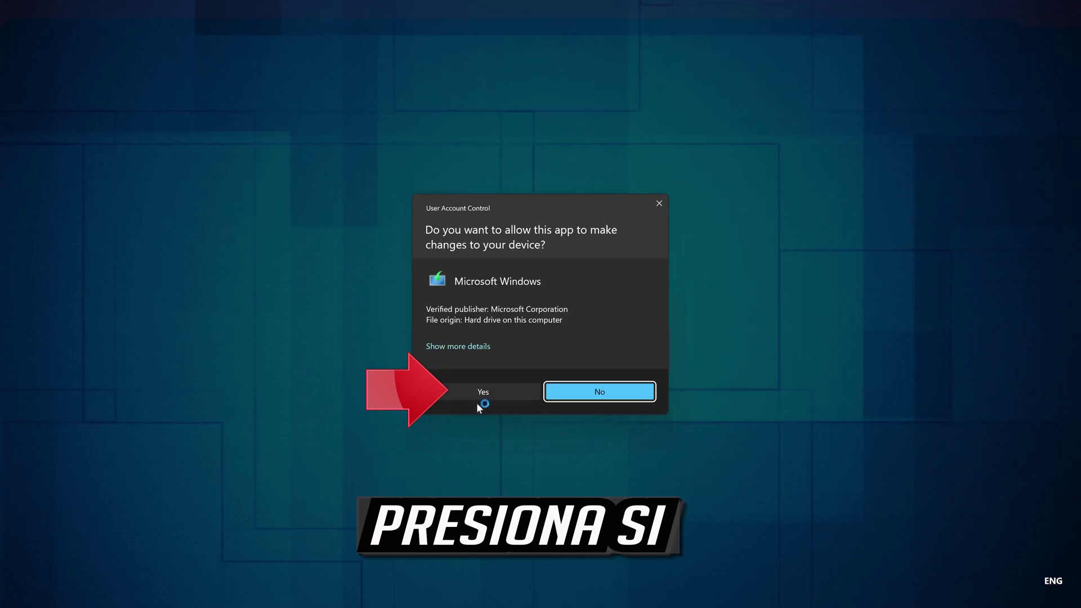
click(477, 393)
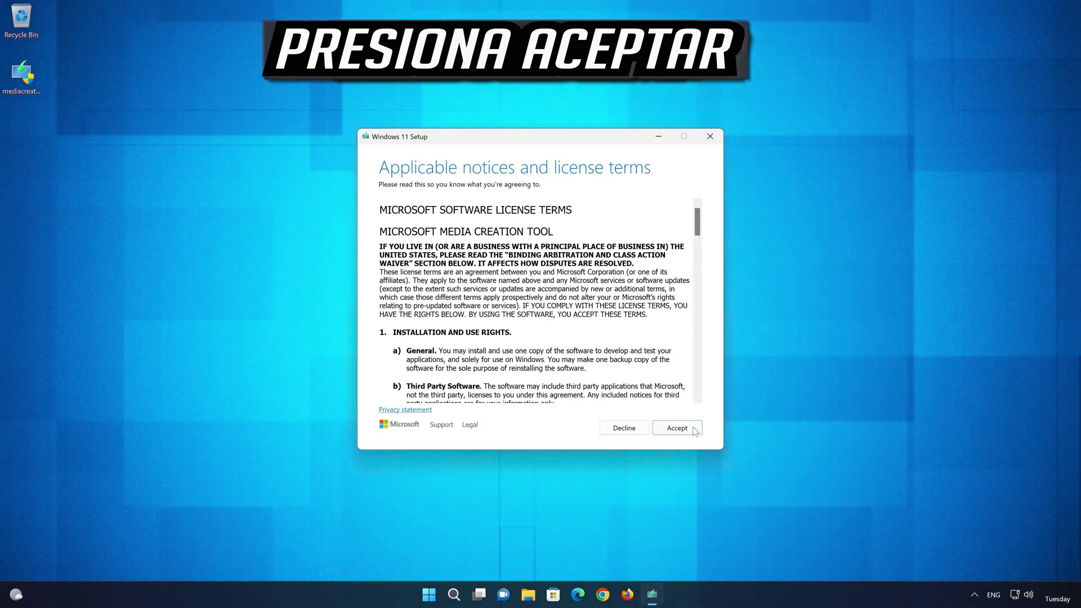
click(677, 428)
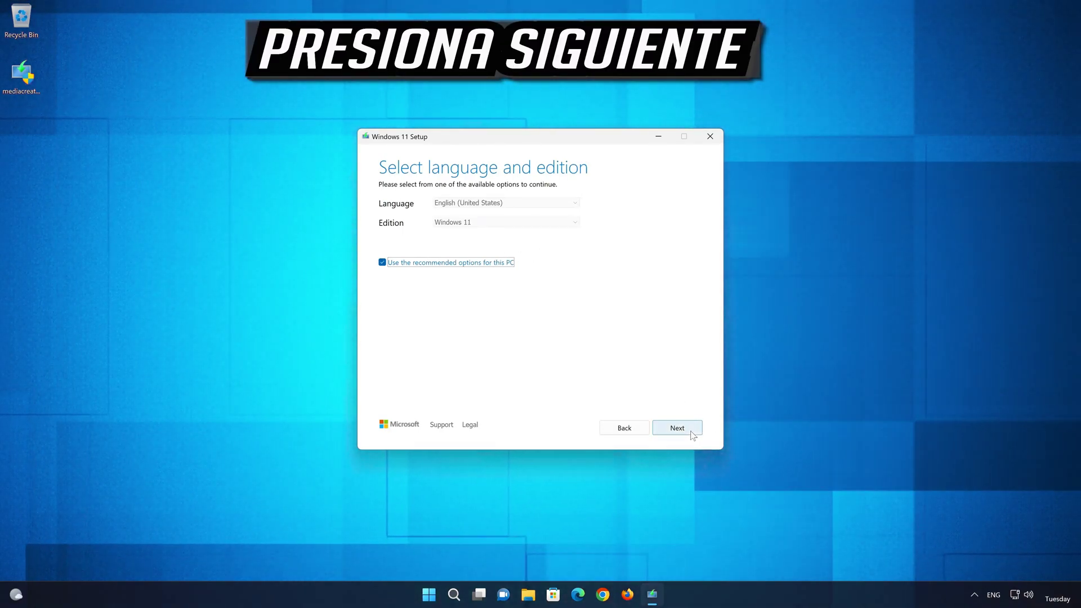
- Keep the recommended language and edition, choose ISO file as the media, and save it to the Desktop as "Windows 11"
click(691, 432)
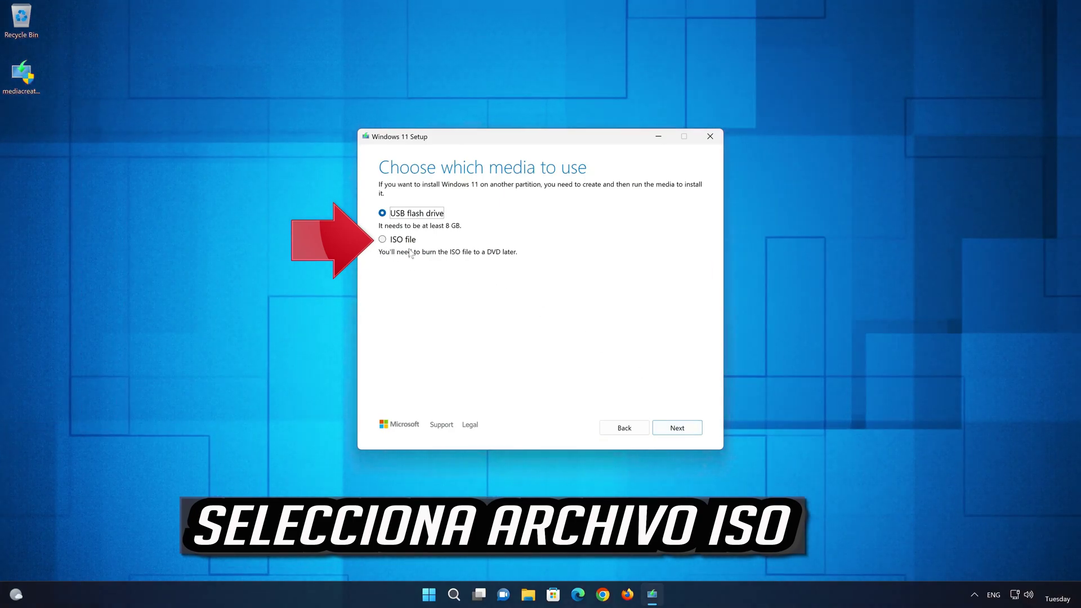
click(383, 240)
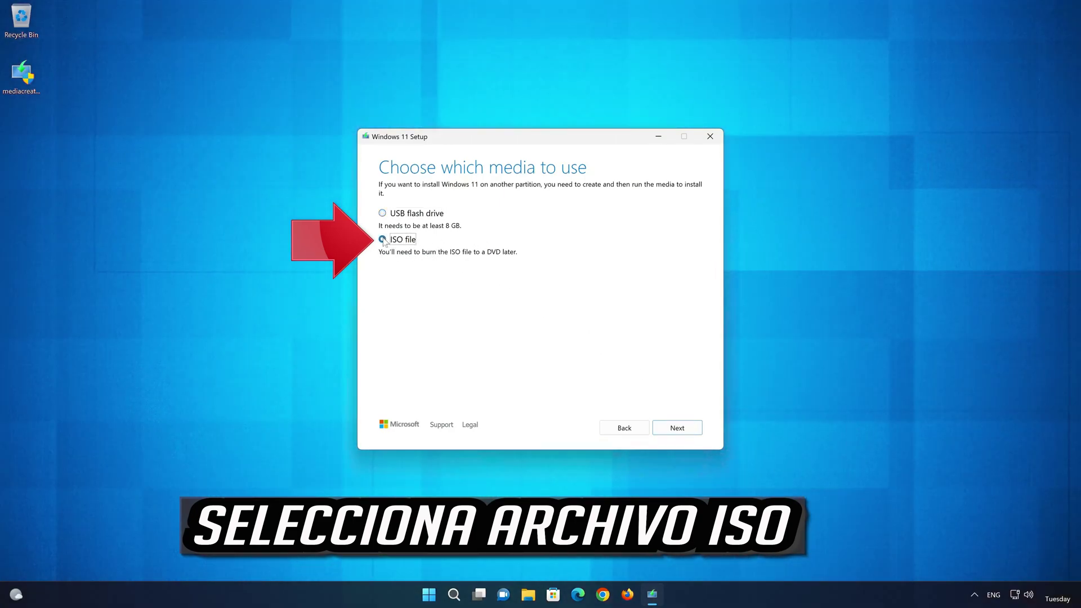
click(679, 429)
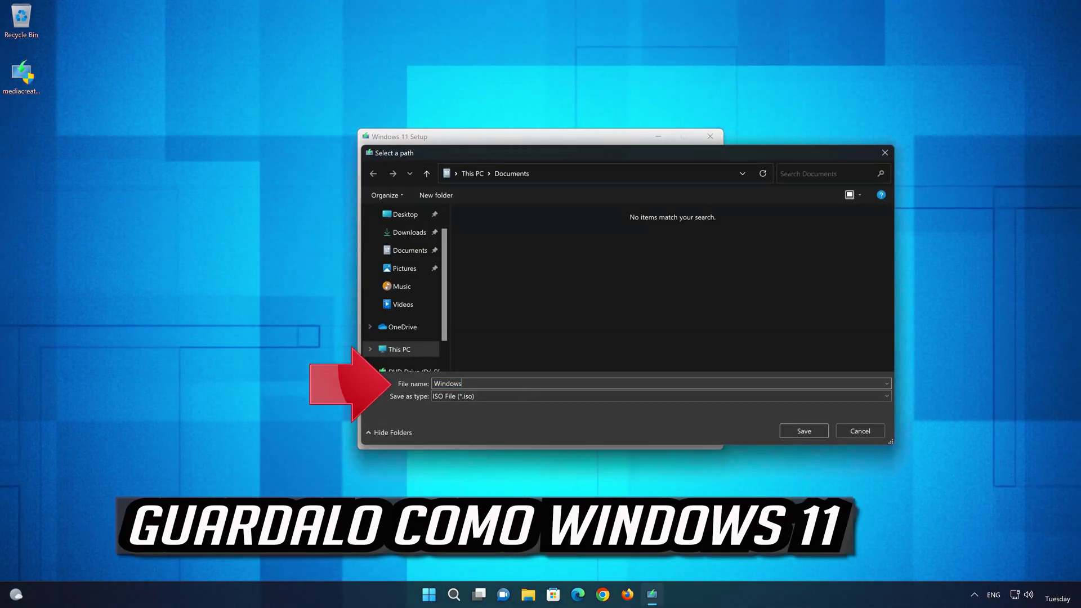
text(11)
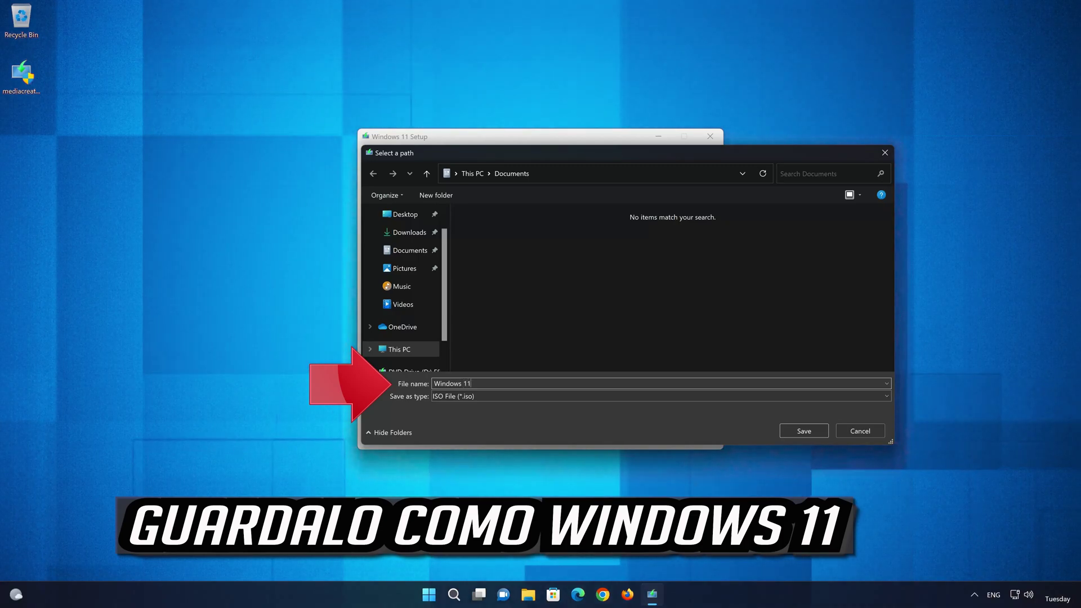
click(411, 218)
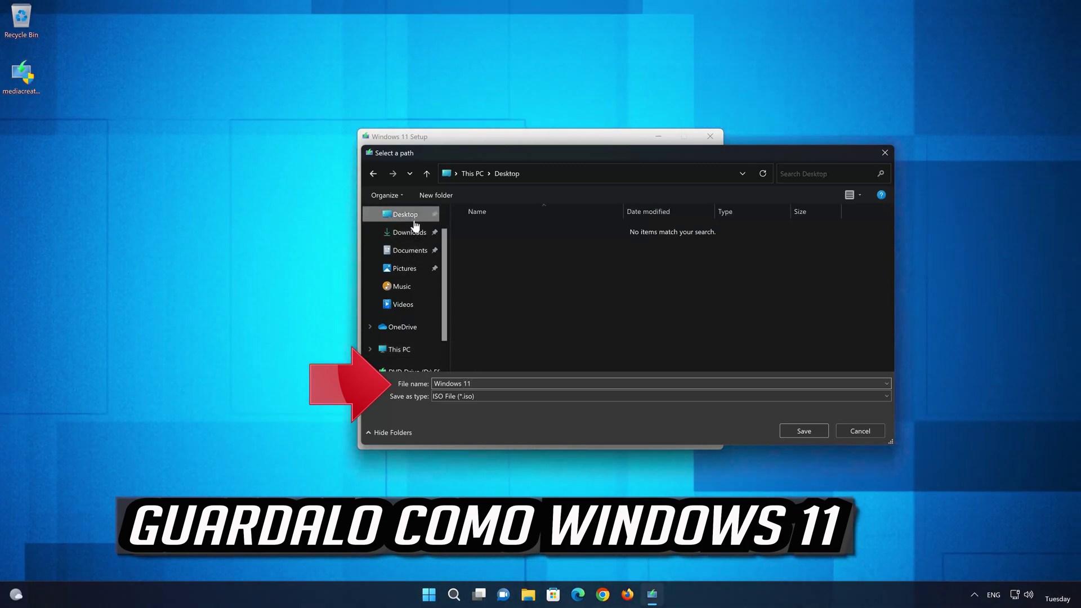
click(808, 430)
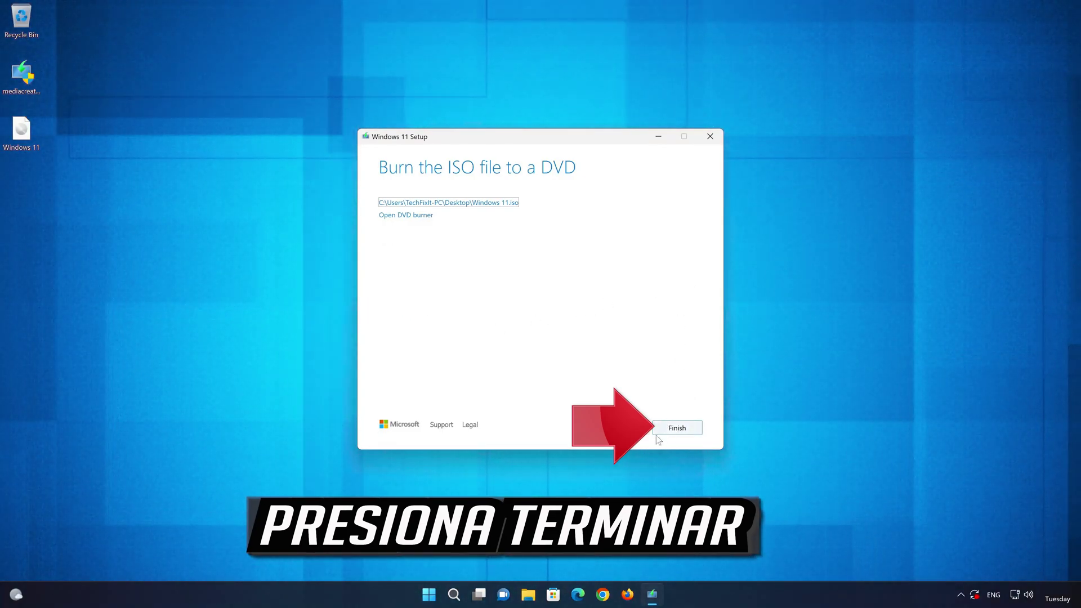
- Finish the media creation wizard and run setup from the desktop's Windows 11 ISO with permission to make changes, closing the drive window
click(675, 428)
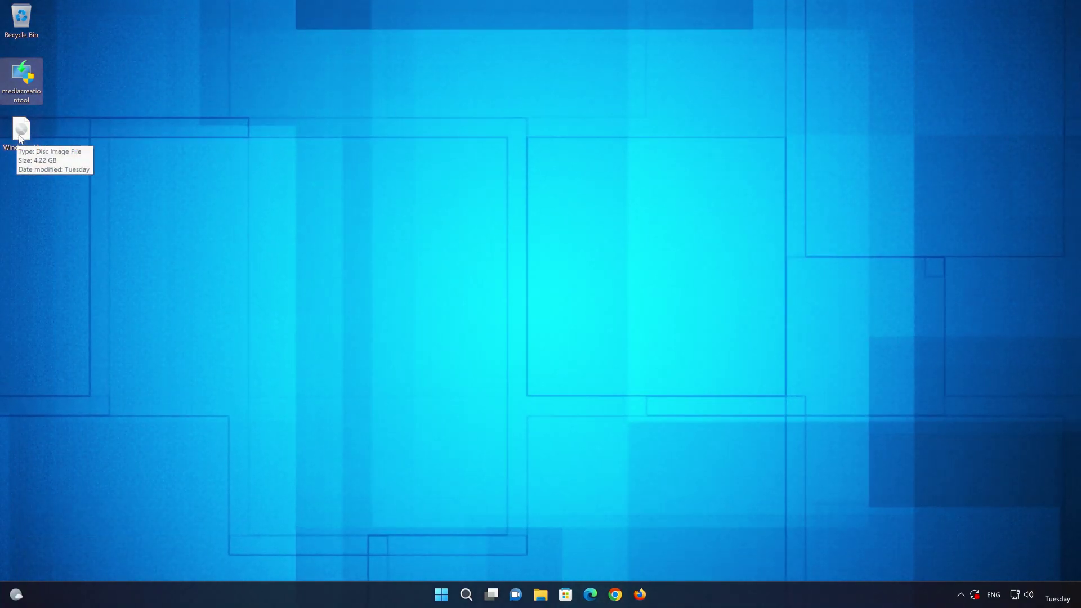
double_click(19, 139)
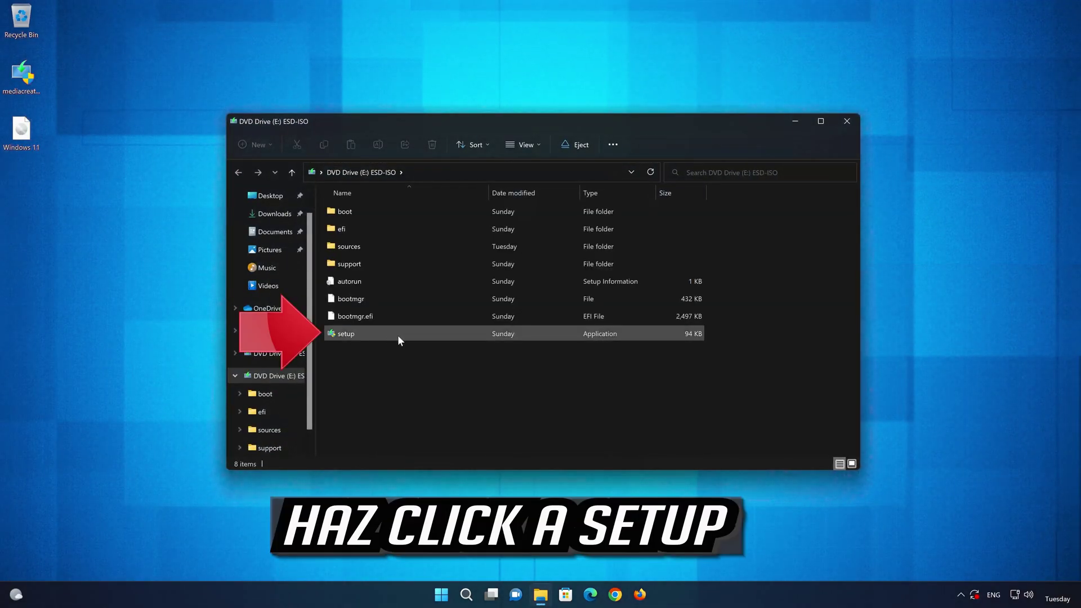
double_click(405, 334)
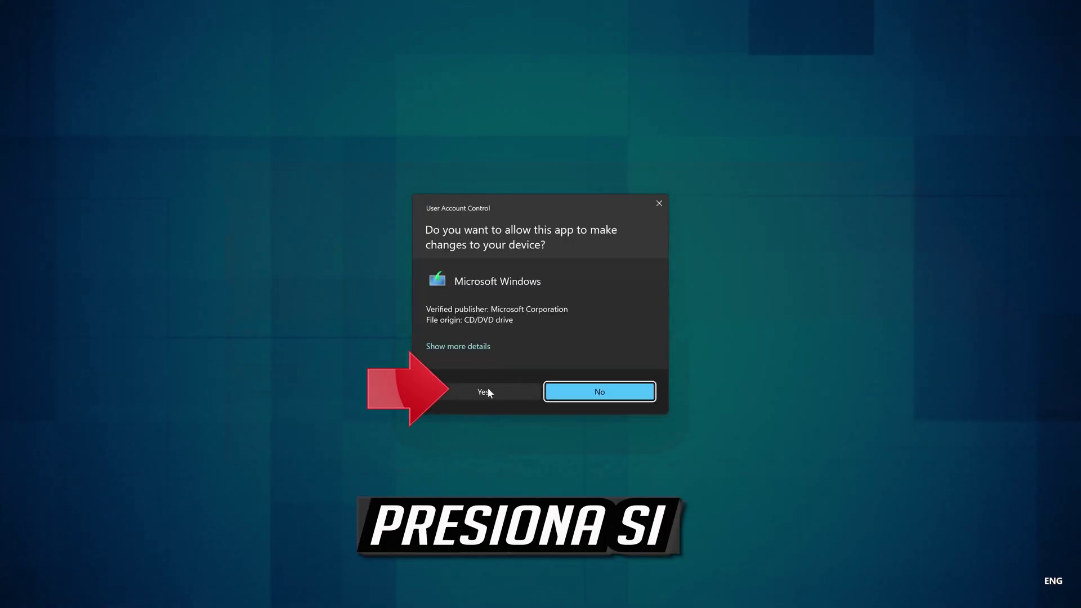
click(479, 392)
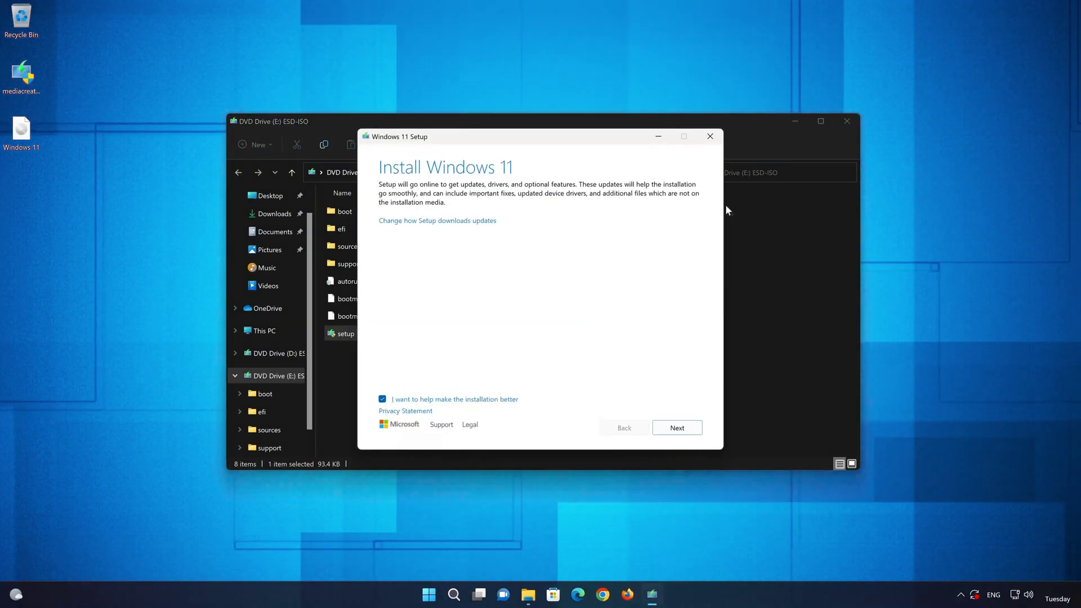
click(846, 122)
click(845, 123)
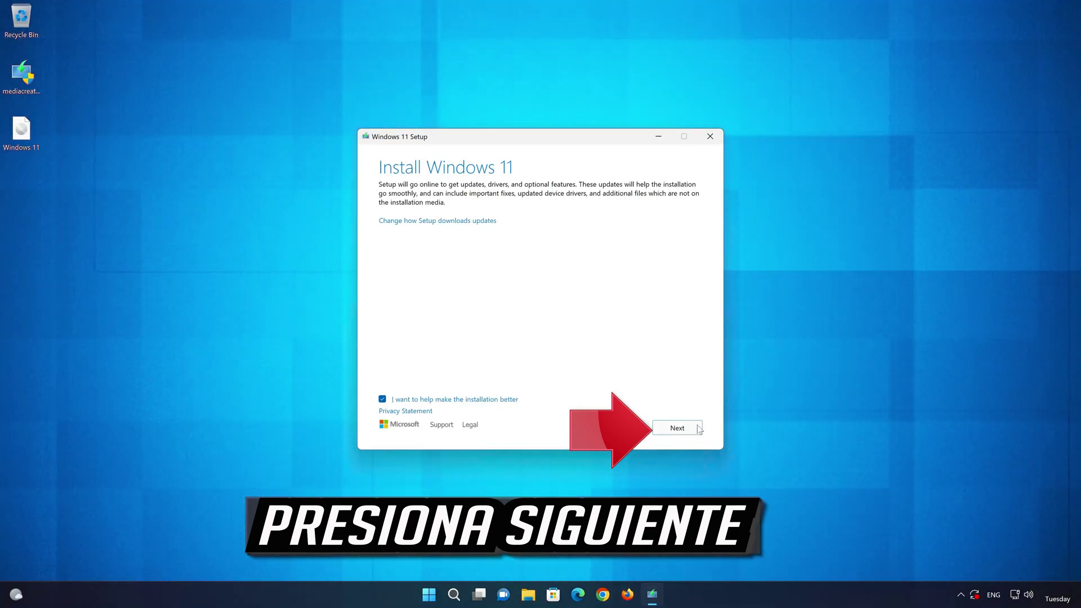
- Proceed through Windows 11 Setup, accept the license terms, and start installing Windows 11 Pro with personal files and apps kept
click(681, 432)
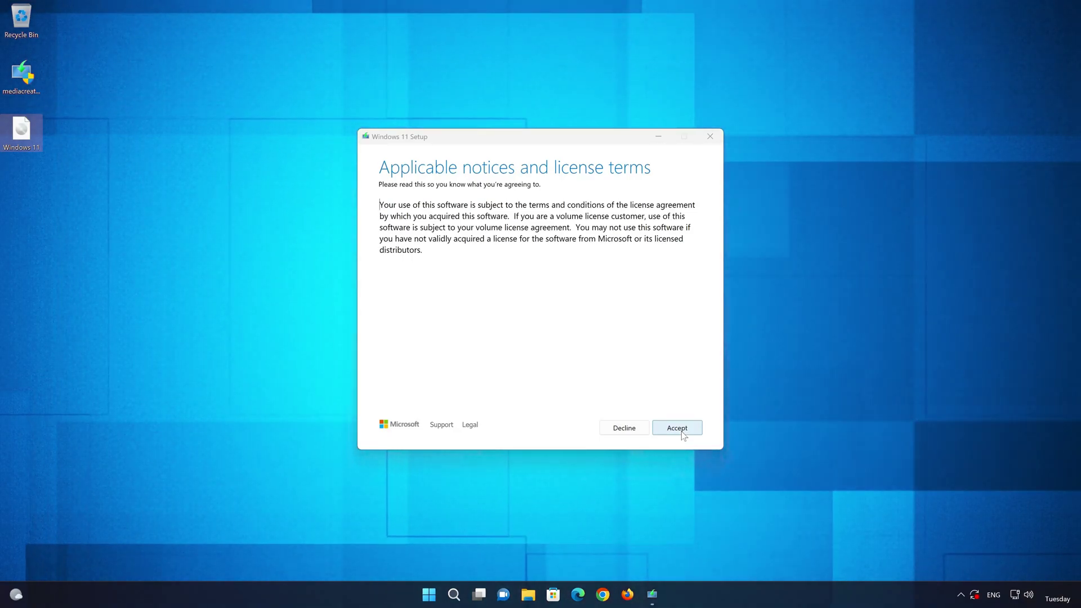
click(678, 429)
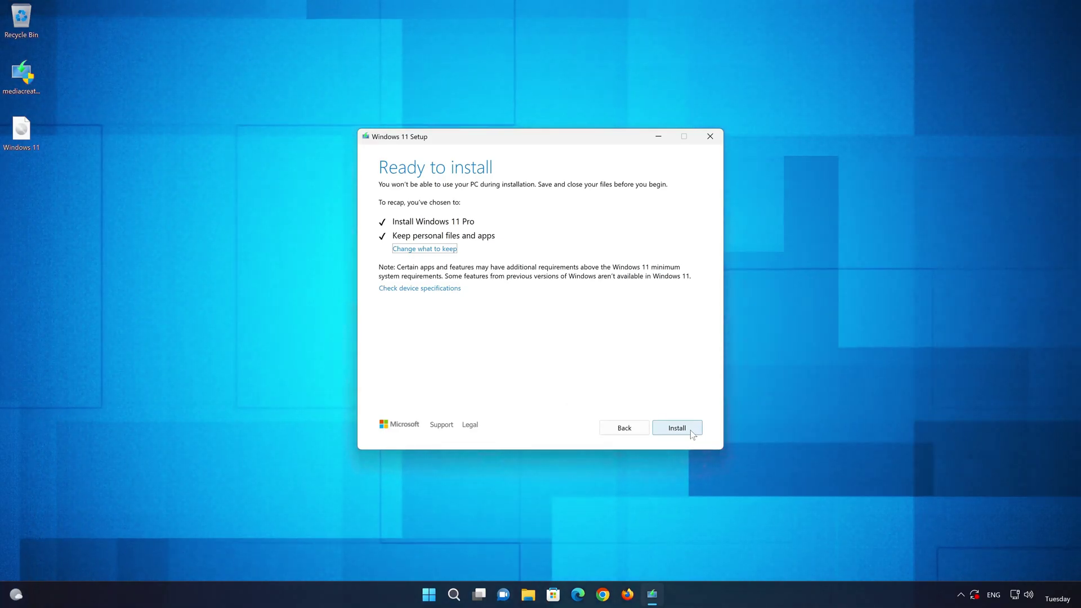
click(678, 428)
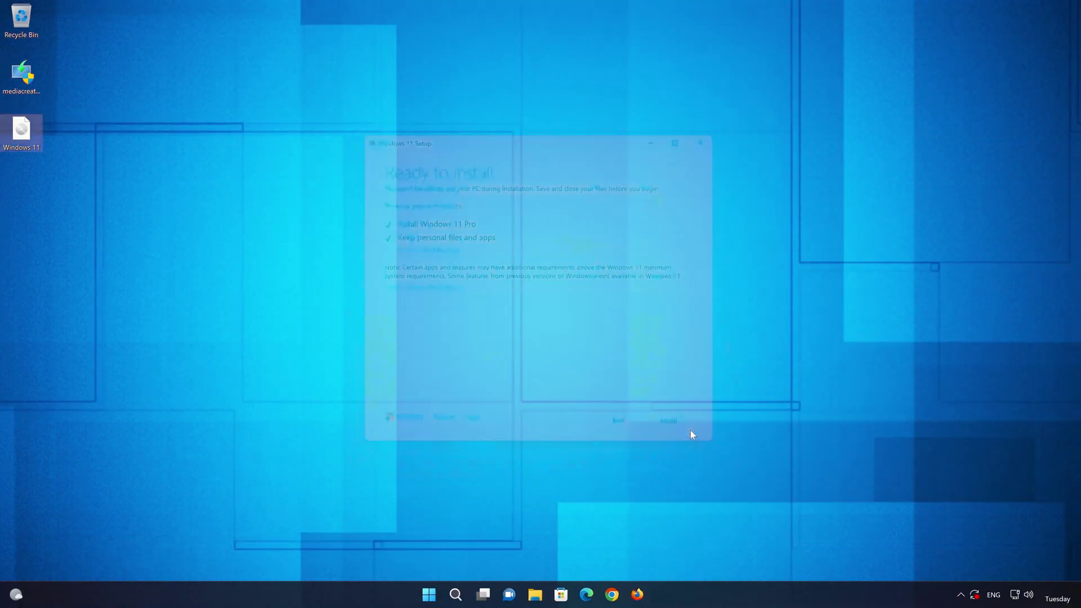